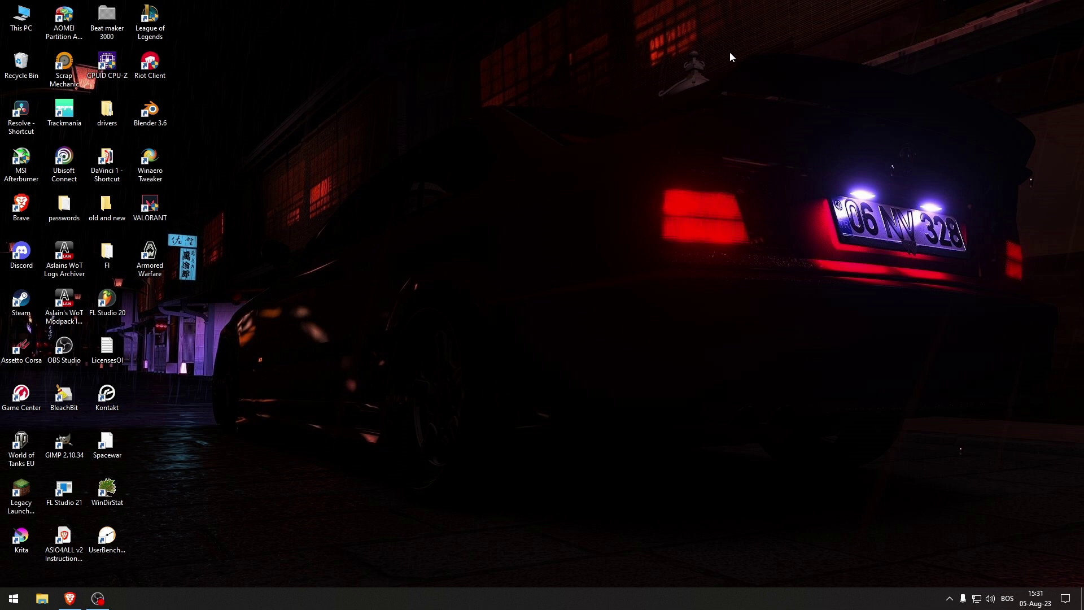
Look over the running processes in Task Manager, select Start, then close Task Manager.
key(ctrl+shift+Escape)
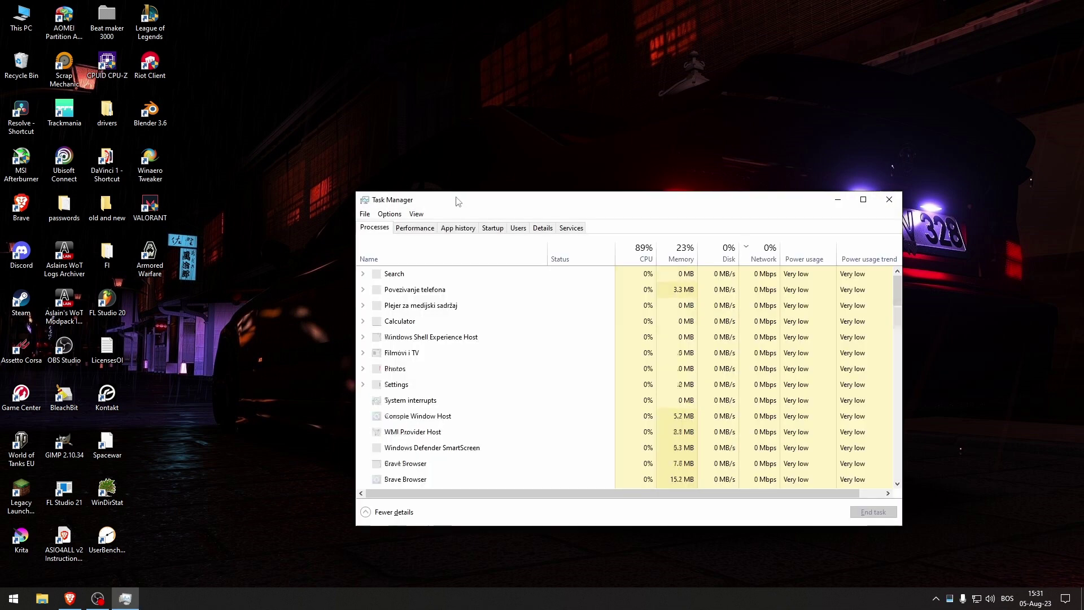
drag(458, 198, 406, 142)
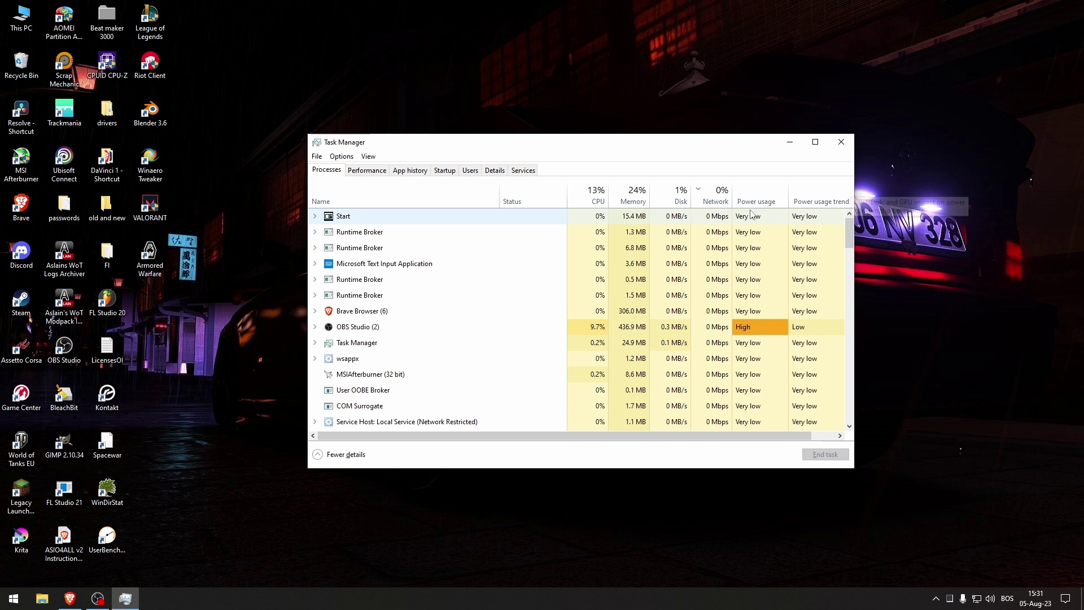
click(374, 217)
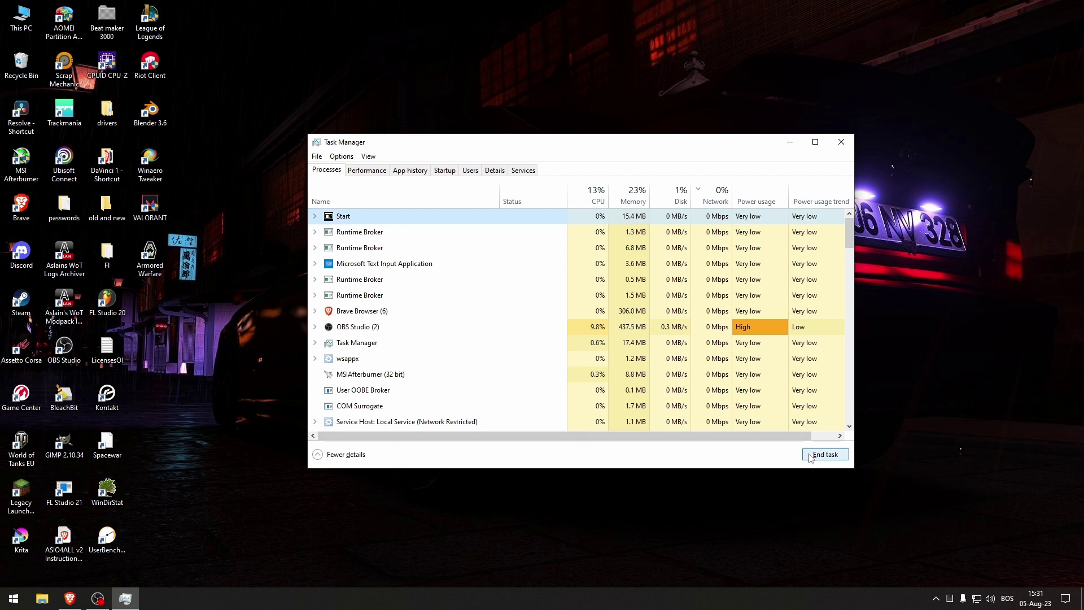
click(840, 141)
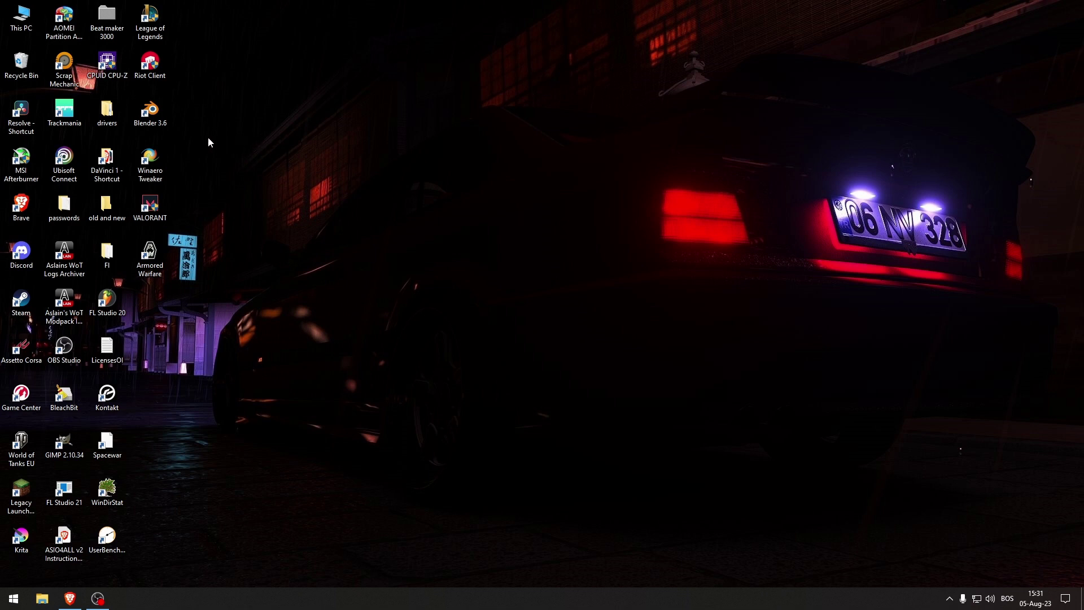
From the desktop shortcut's file location, go via Riot Games into League of Legends\Game.
right_click(154, 17)
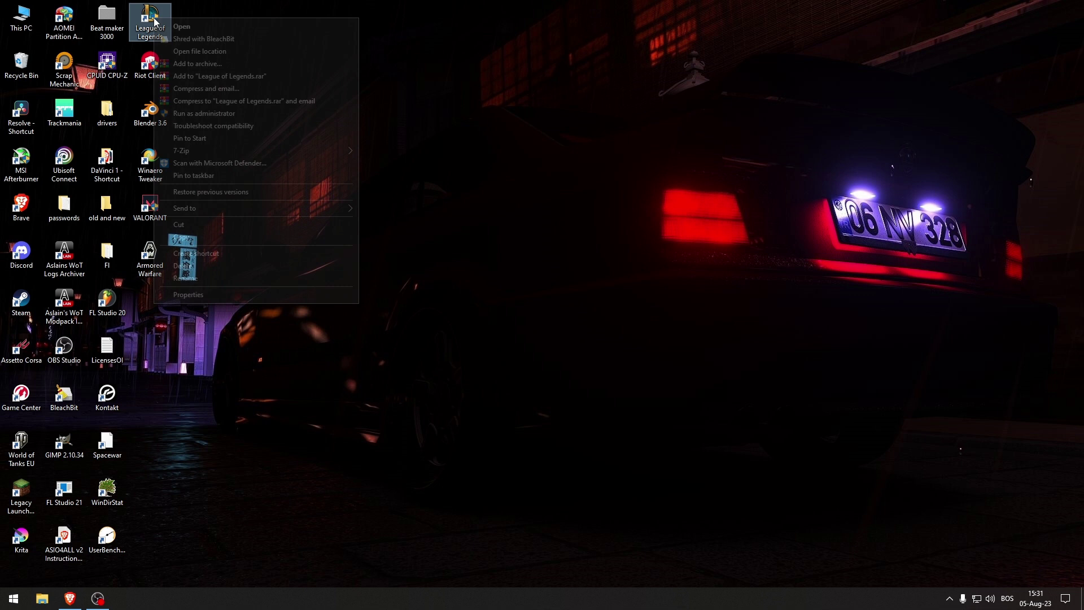
click(199, 51)
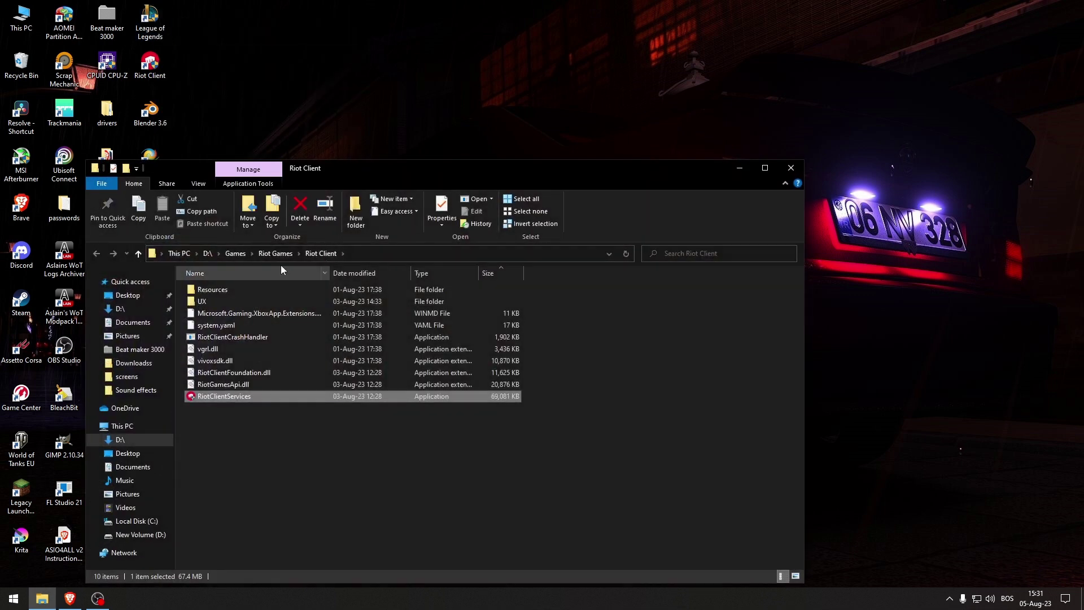
click(270, 255)
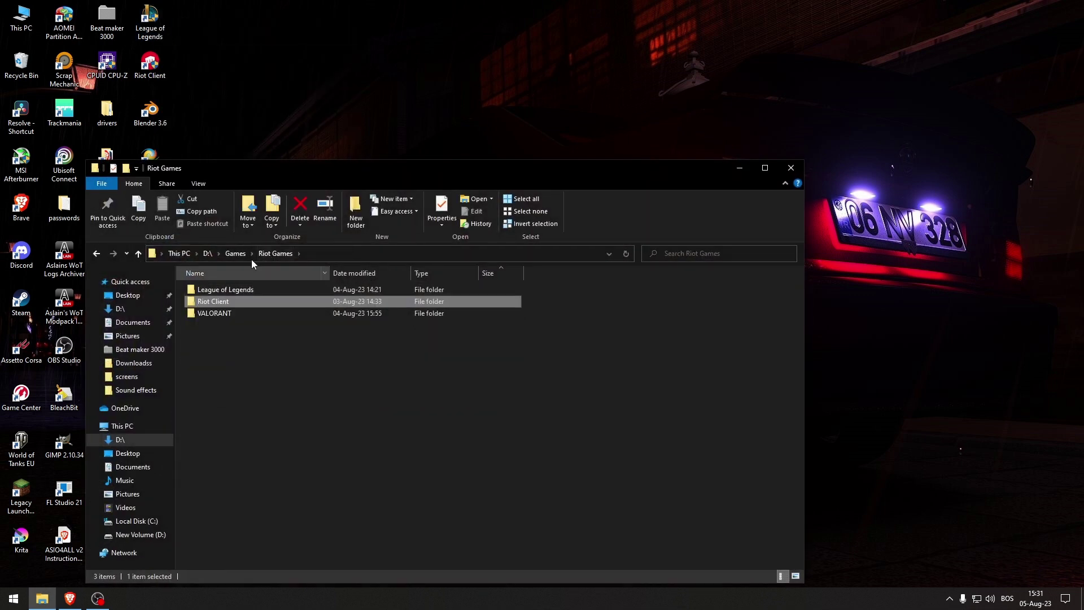
double_click(225, 290)
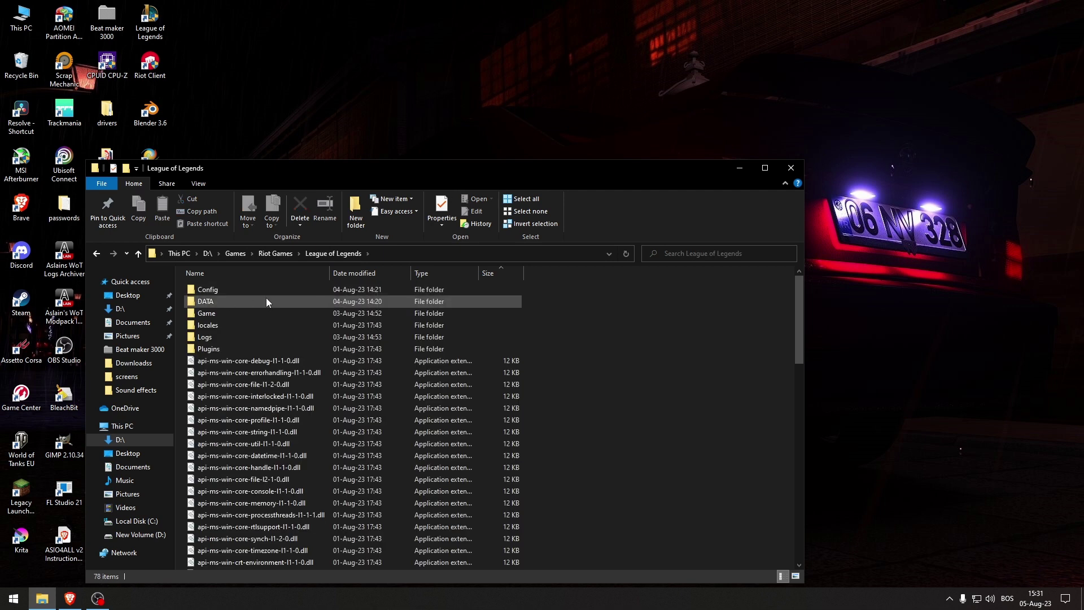
double_click(218, 313)
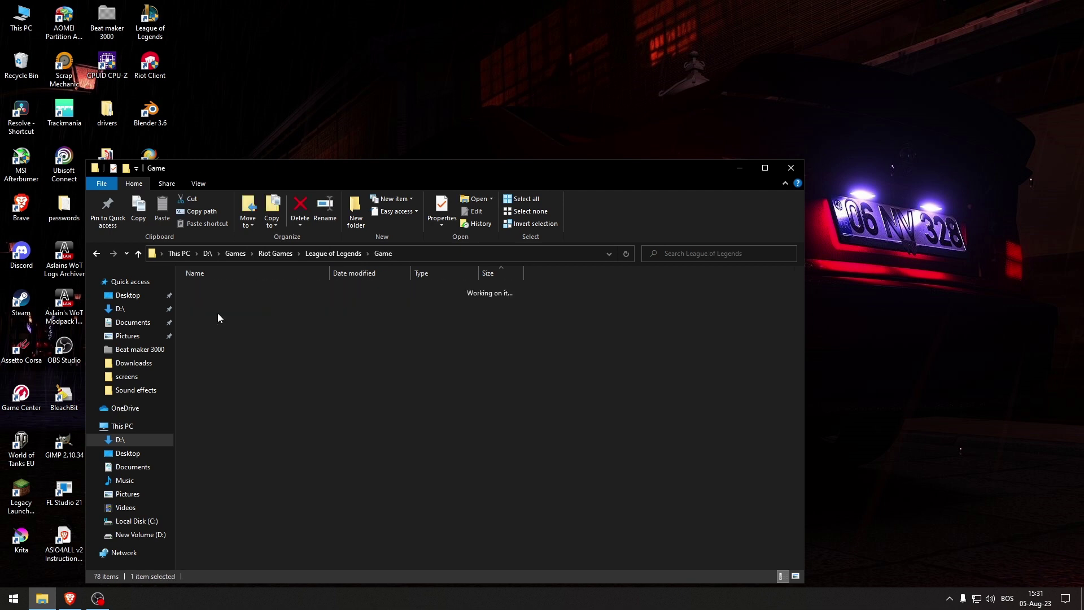
Give League of Legends.exe administrator mode, no fullscreen optimizations and a high DPI override.
right_click(221, 383)
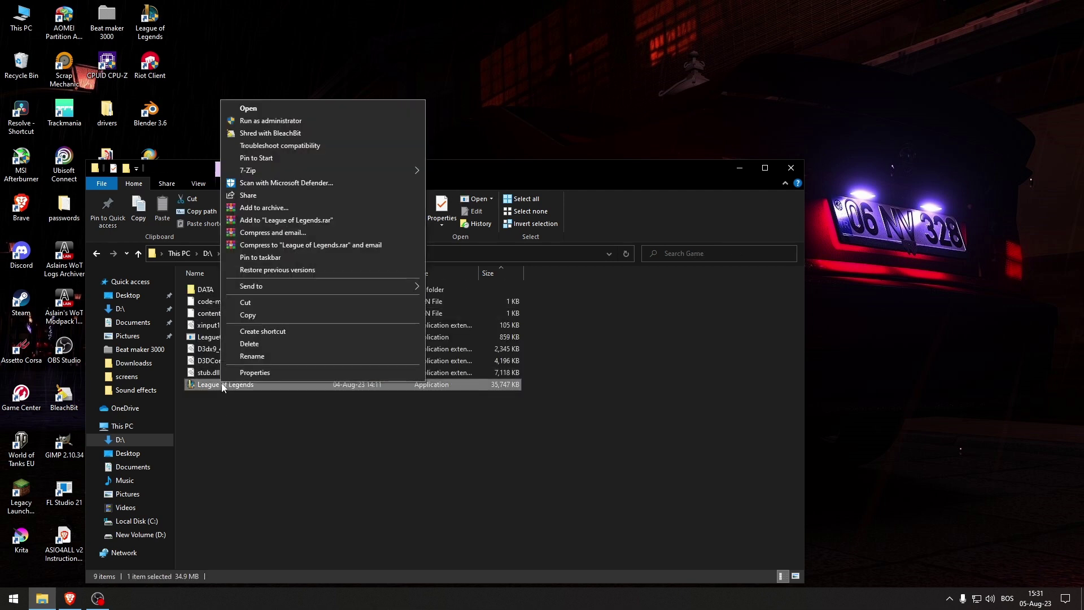
click(264, 373)
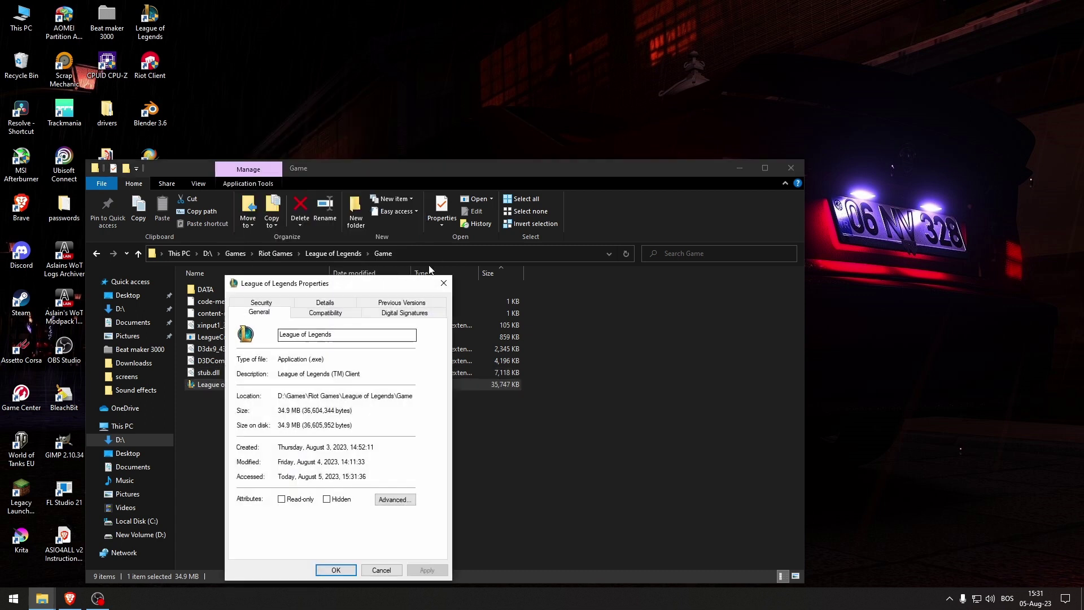
click(325, 312)
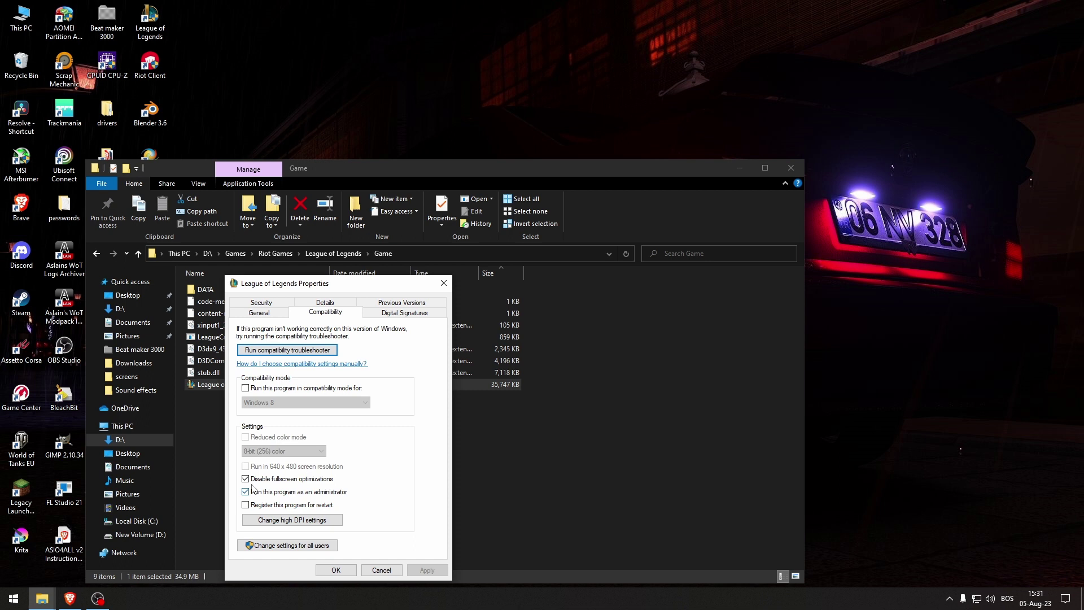
click(272, 520)
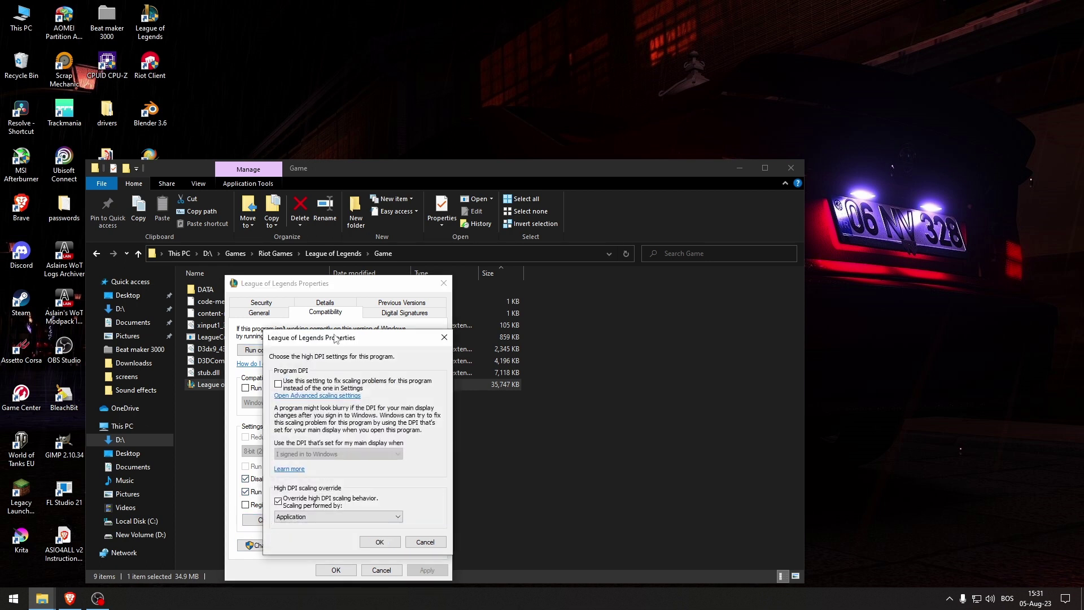
drag(336, 388, 336, 270)
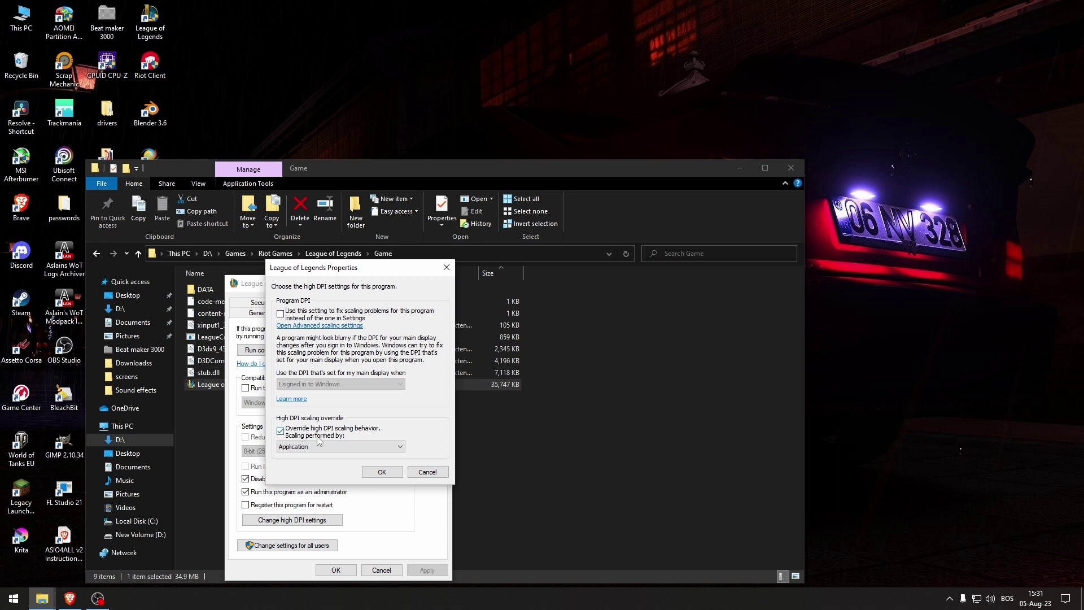
click(382, 471)
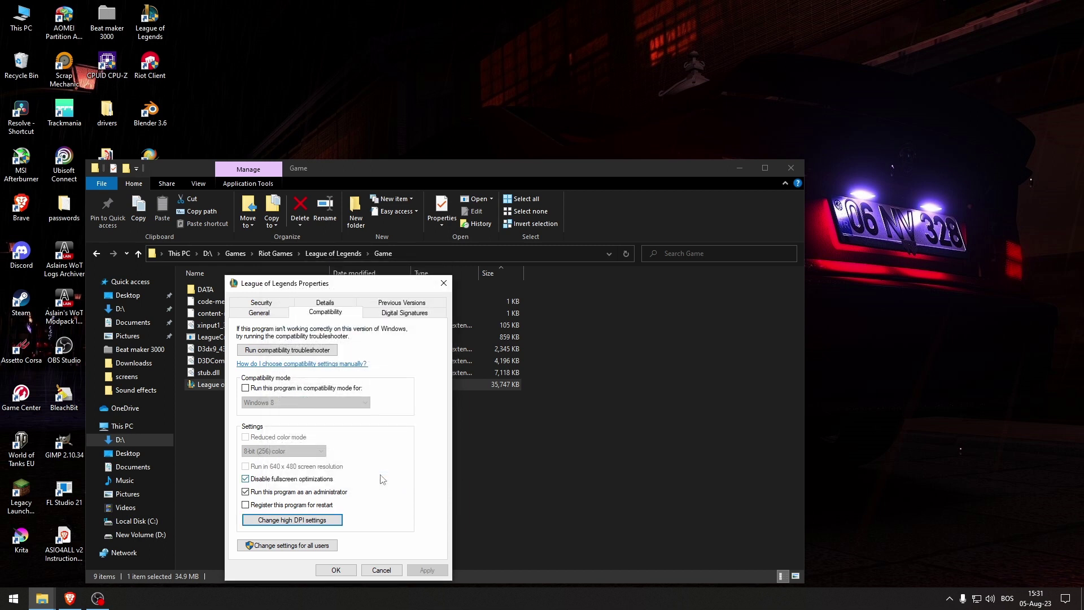
click(445, 285)
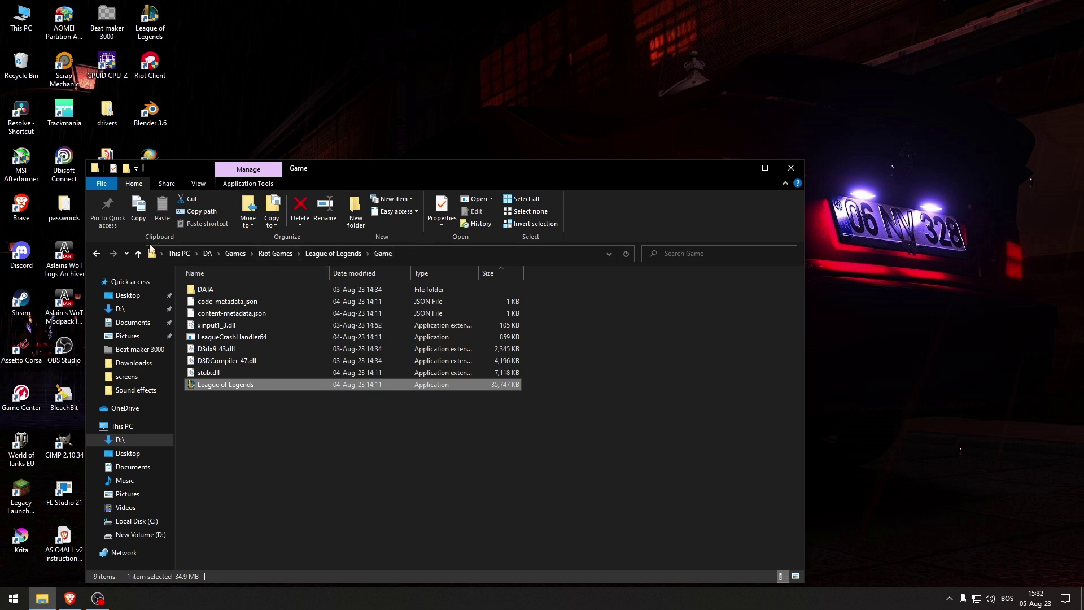
Back in the League of Legends folder, delete the Logs and Config folders.
click(99, 255)
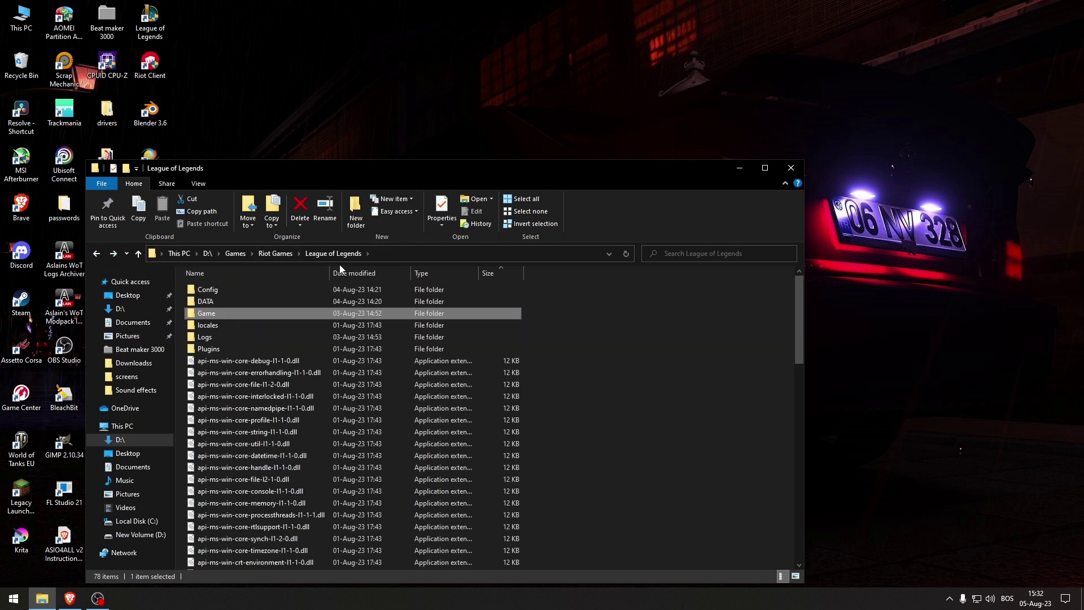
click(179, 289)
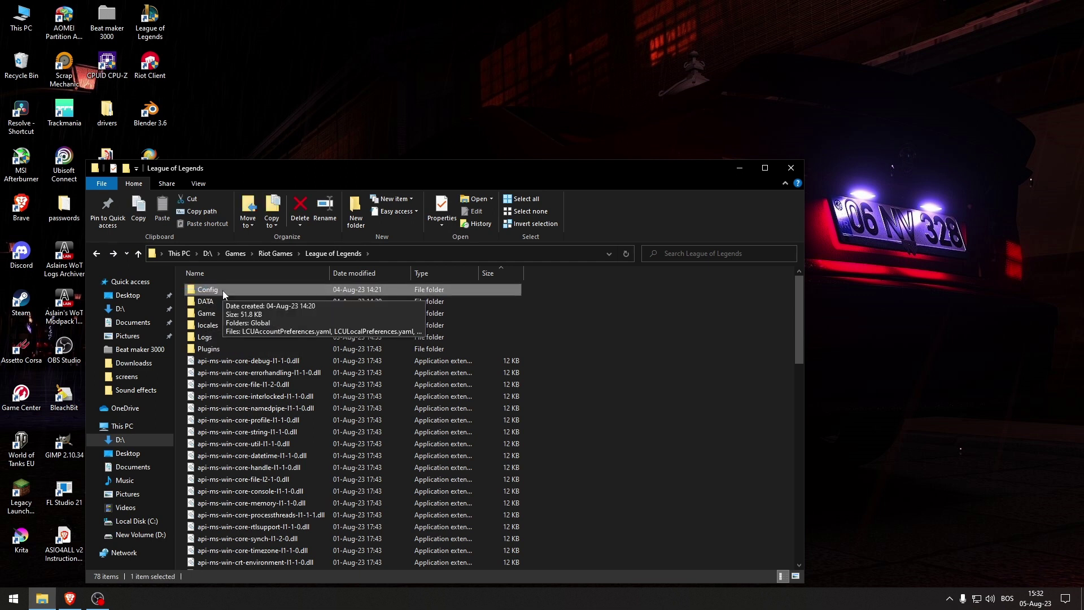
click(187, 336)
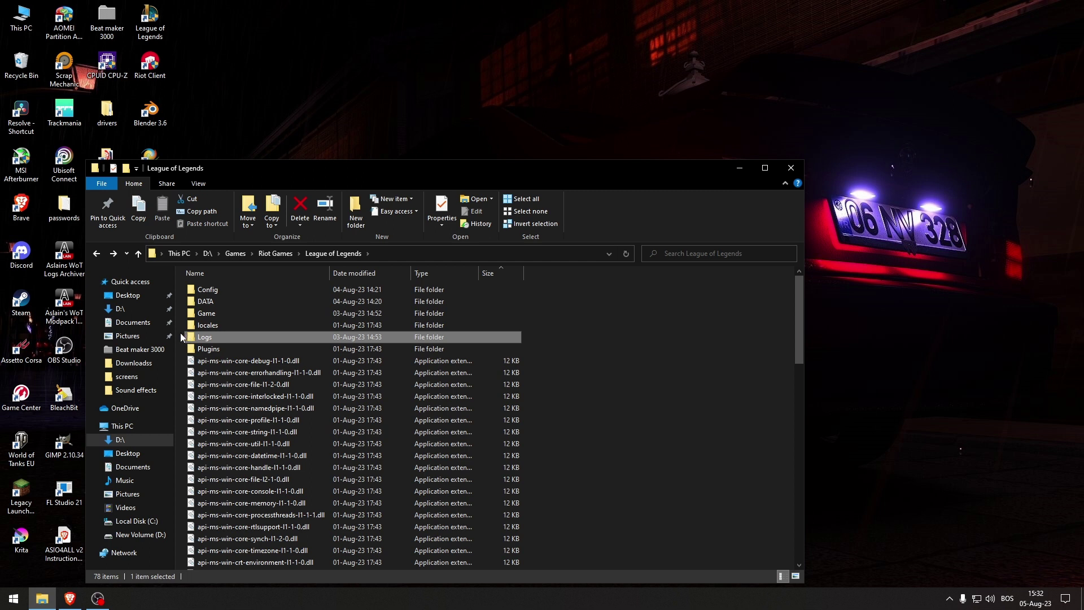
right_click(196, 338)
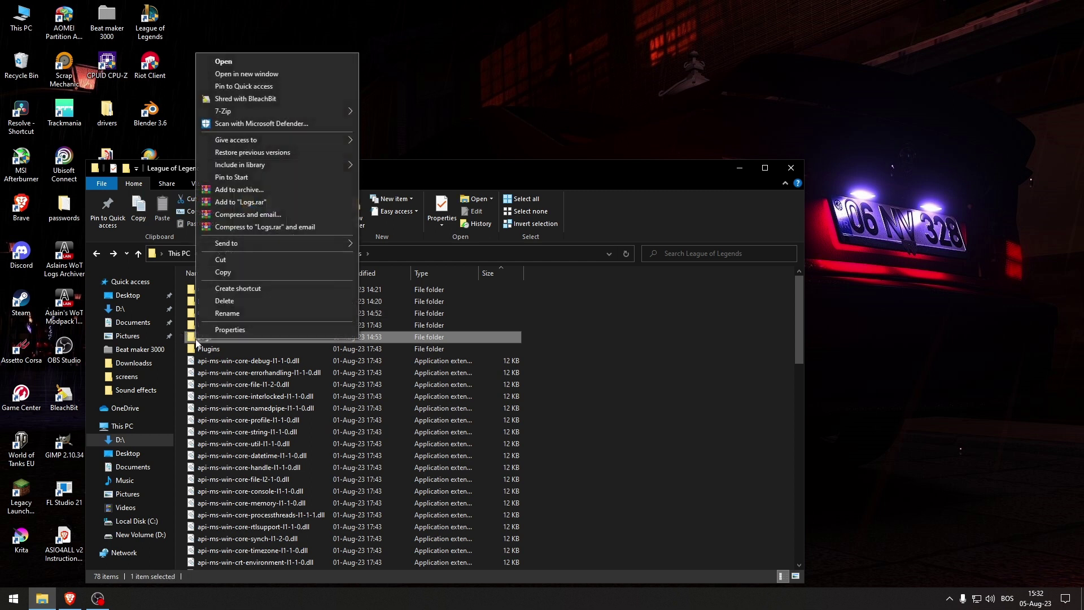
click(224, 301)
right_click(212, 288)
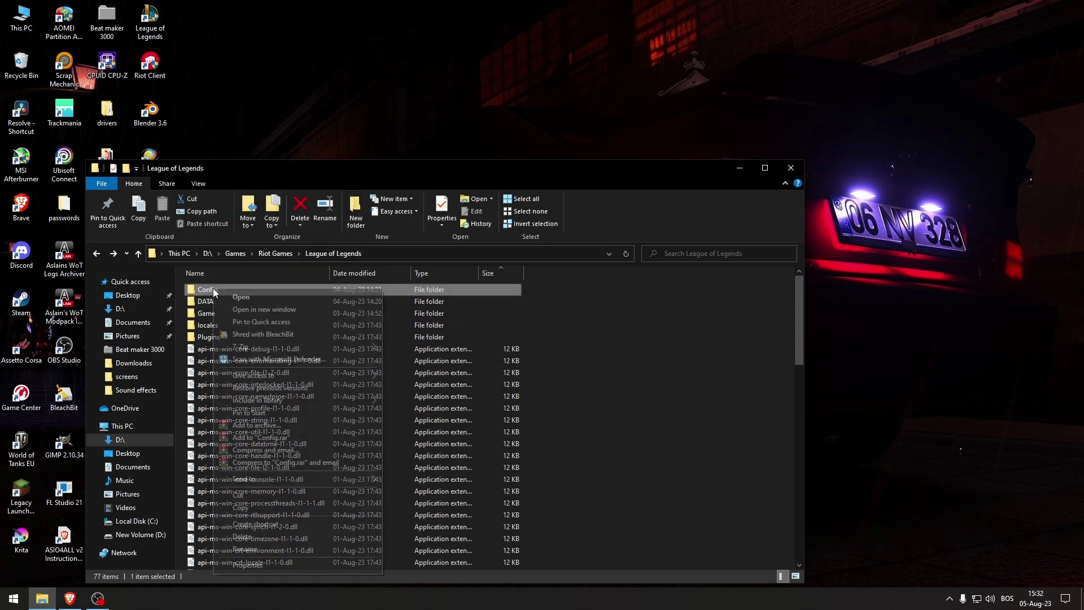
click(254, 530)
click(791, 167)
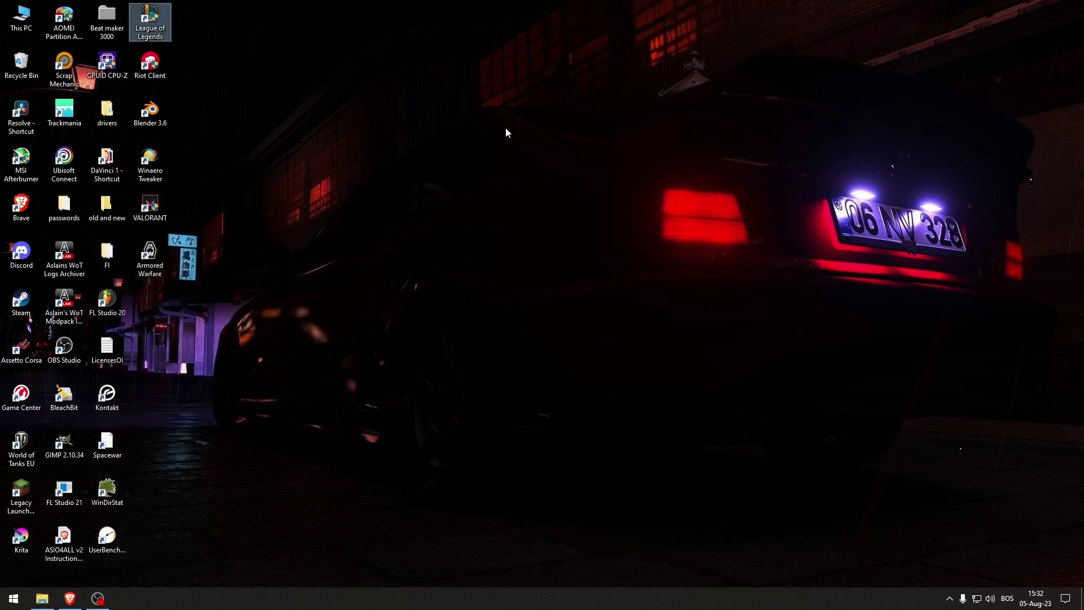
right_click(155, 28)
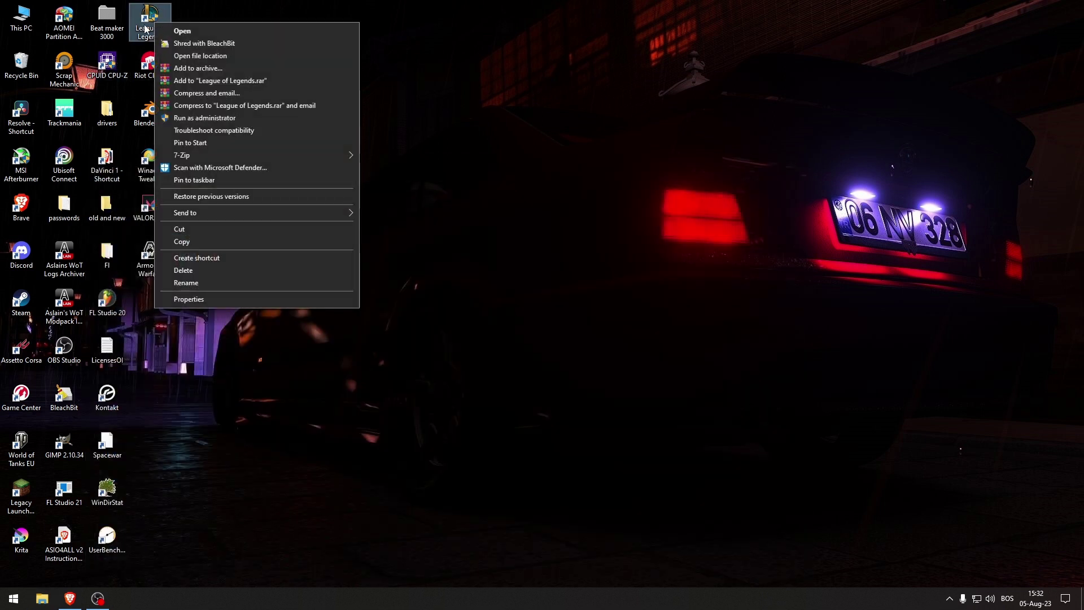
click(199, 305)
right_click(145, 14)
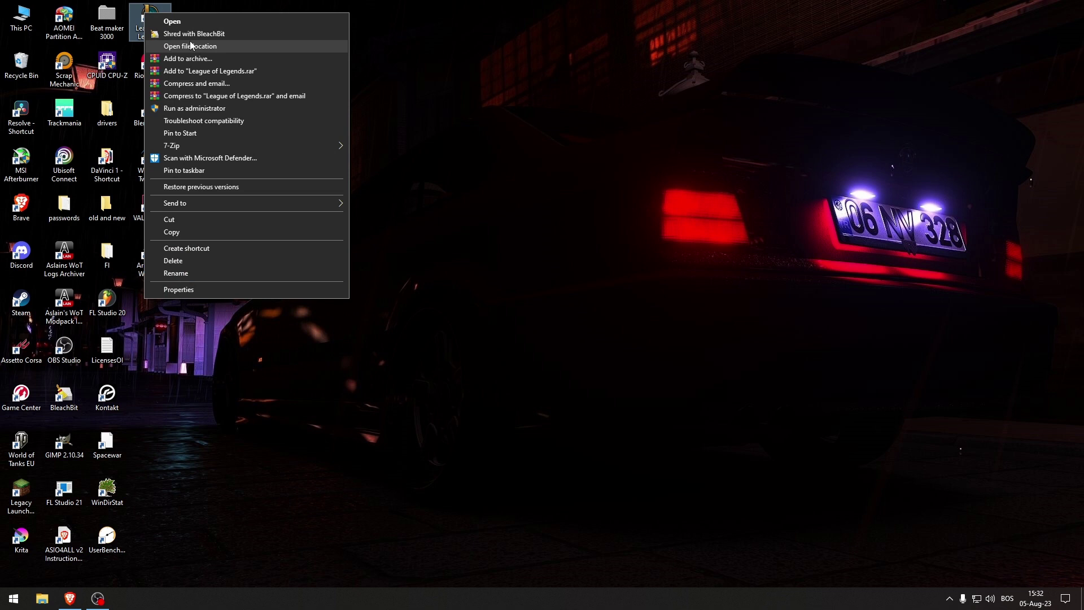
click(183, 110)
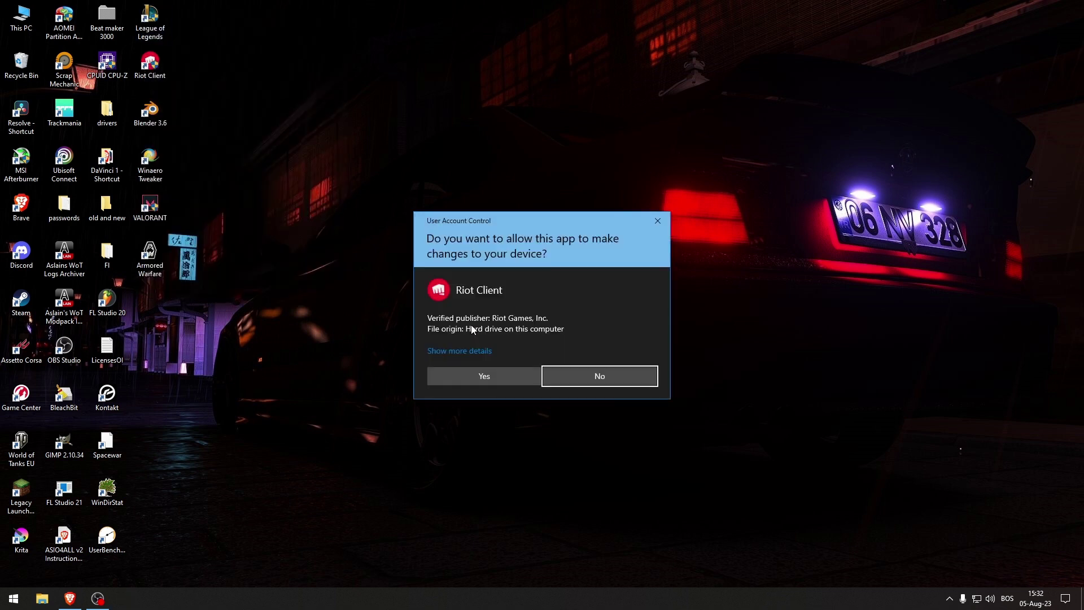
click(471, 324)
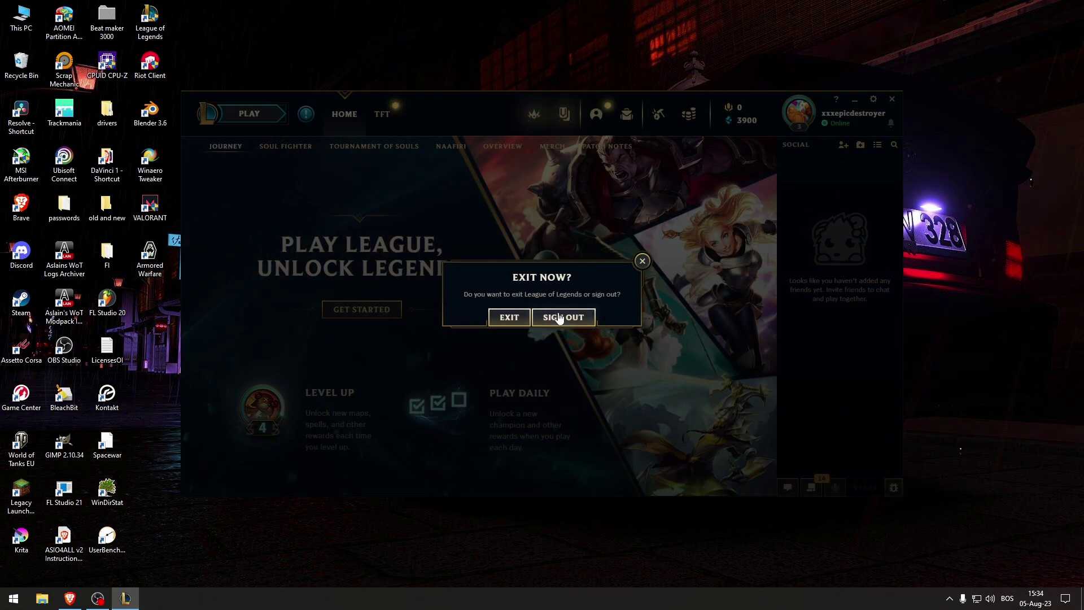
click(509, 317)
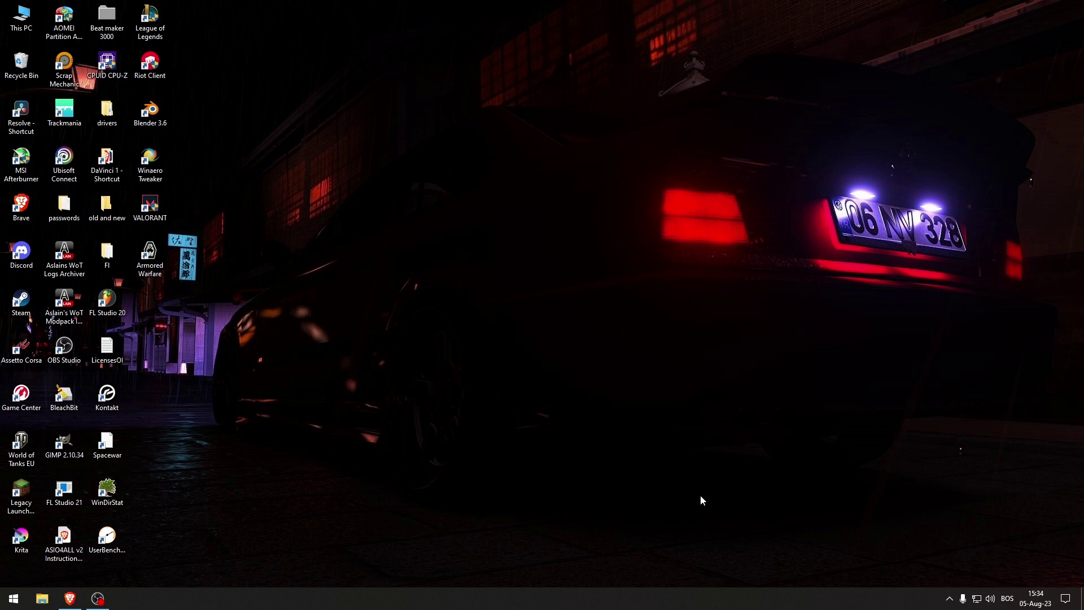